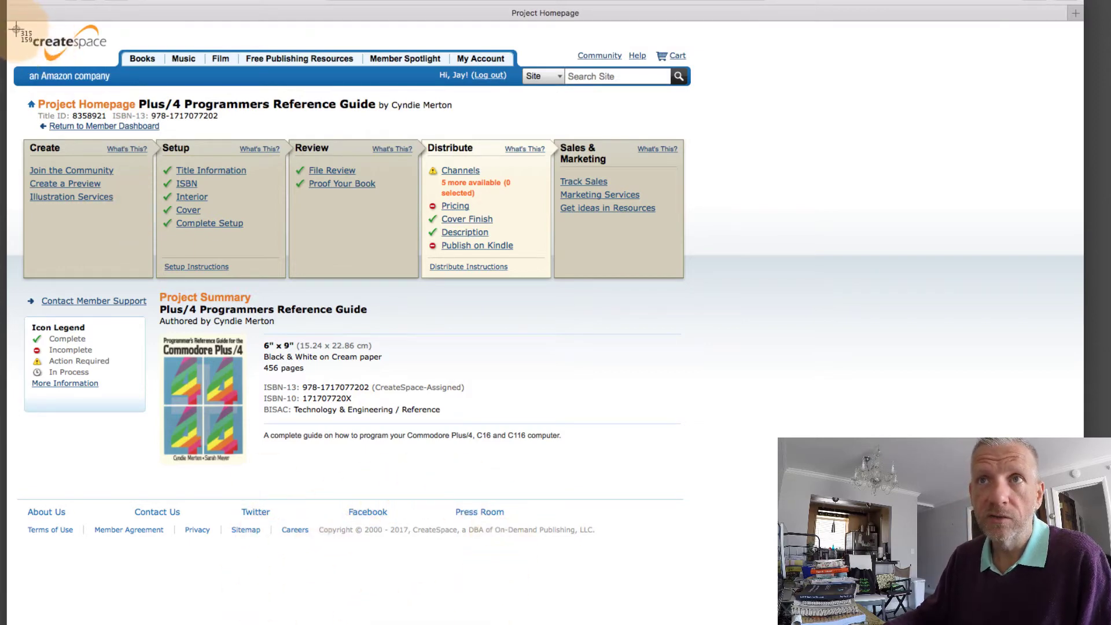
Capture the CreateSpace project page region as a PNG screenshot on the desktop
{"action": "left_click_drag", "start_coordinate": [12, 24], "coordinate": [718, 482]}
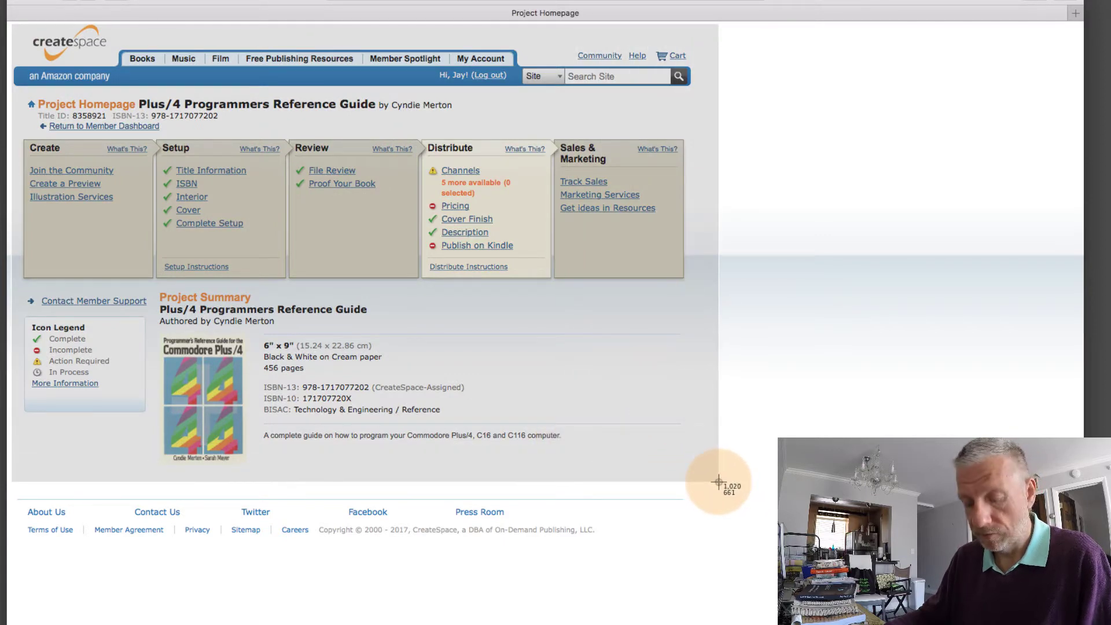
{"action": "left_click_drag", "start_coordinate": [718, 482], "coordinate": [718, 482]}
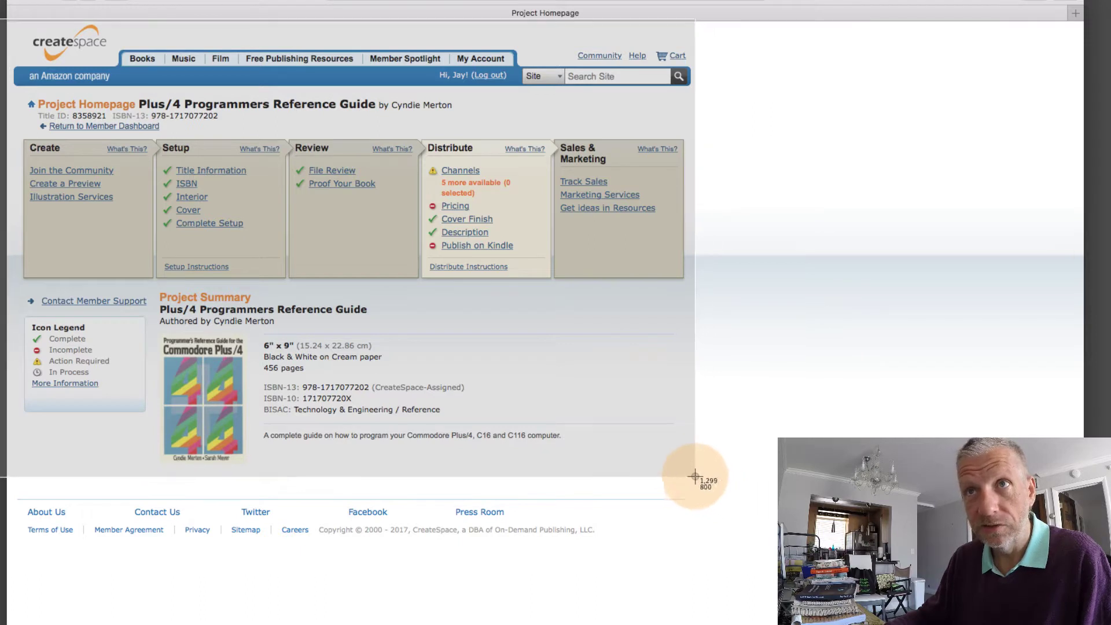
{"action": "left_click_drag", "start_coordinate": [839, 468], "coordinate": [723, 477]}
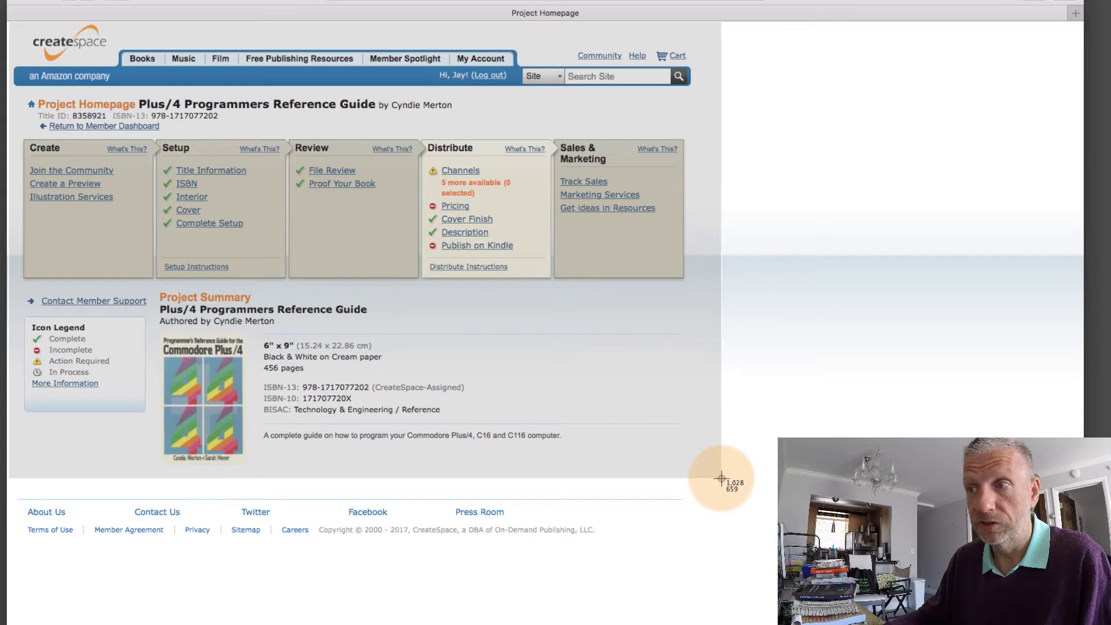
{"action": "left_click_drag", "start_coordinate": [721, 478], "coordinate": [722, 478]}
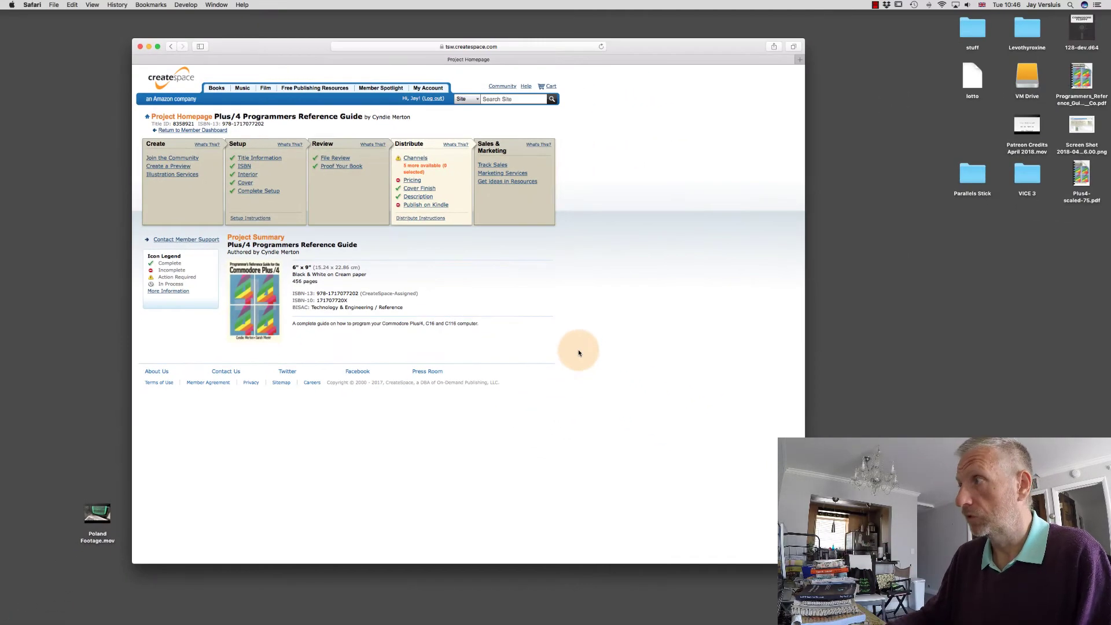
Open the desktop screenshot with Adobe Photoshop CC 2017 and collapse the Properties panel
{"action": "right_click", "coordinate": [1084, 122]}
{"action": "mouse_move", "coordinate": [941, 132]}
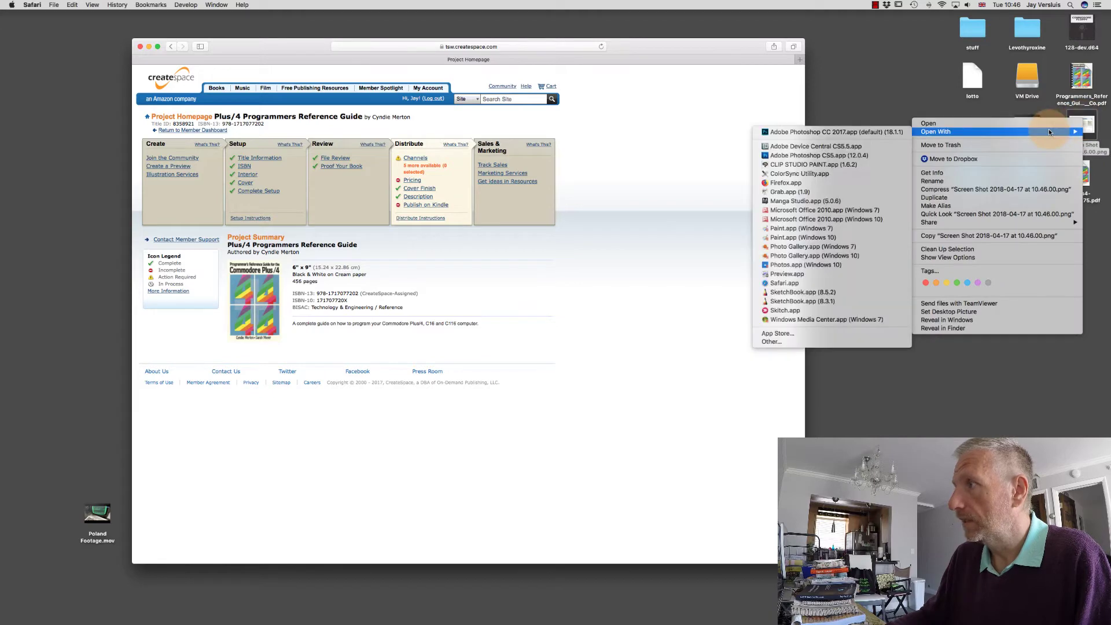
{"action": "left_click", "coordinate": [867, 132]}
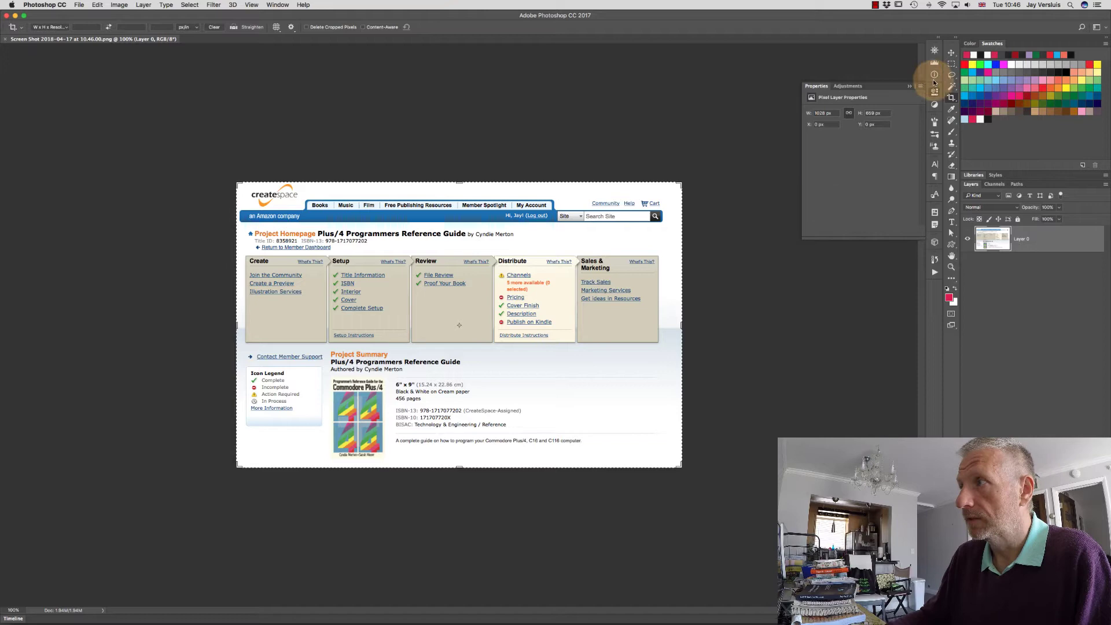
{"action": "left_click", "coordinate": [935, 97]}
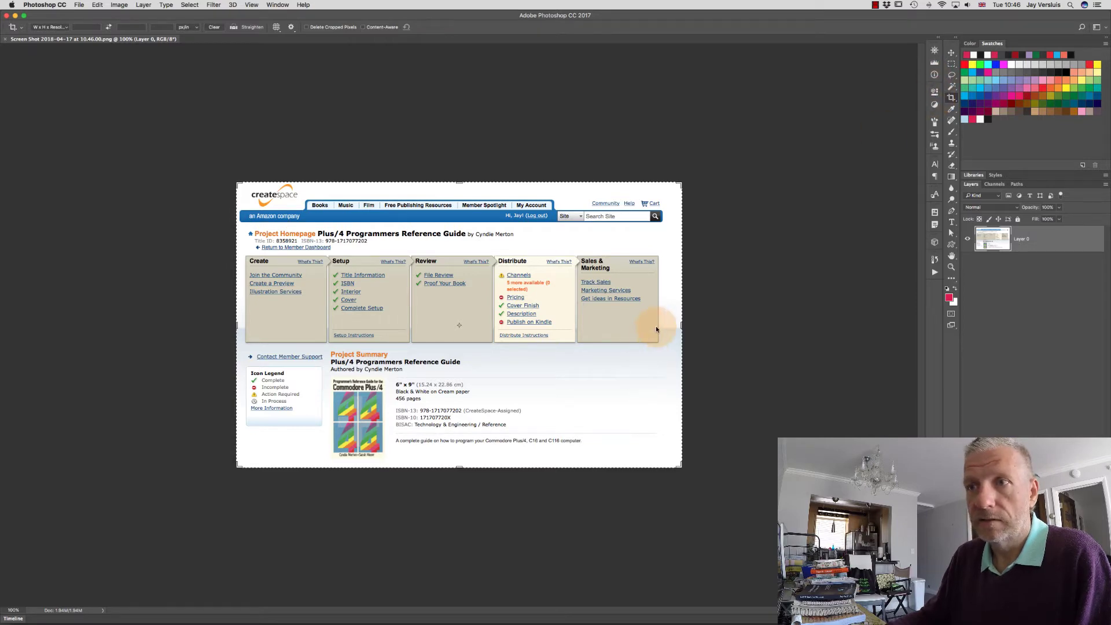
{"action": "scroll", "coordinate": [656, 329], "scroll_direction": "up", "scroll_amount": 2}
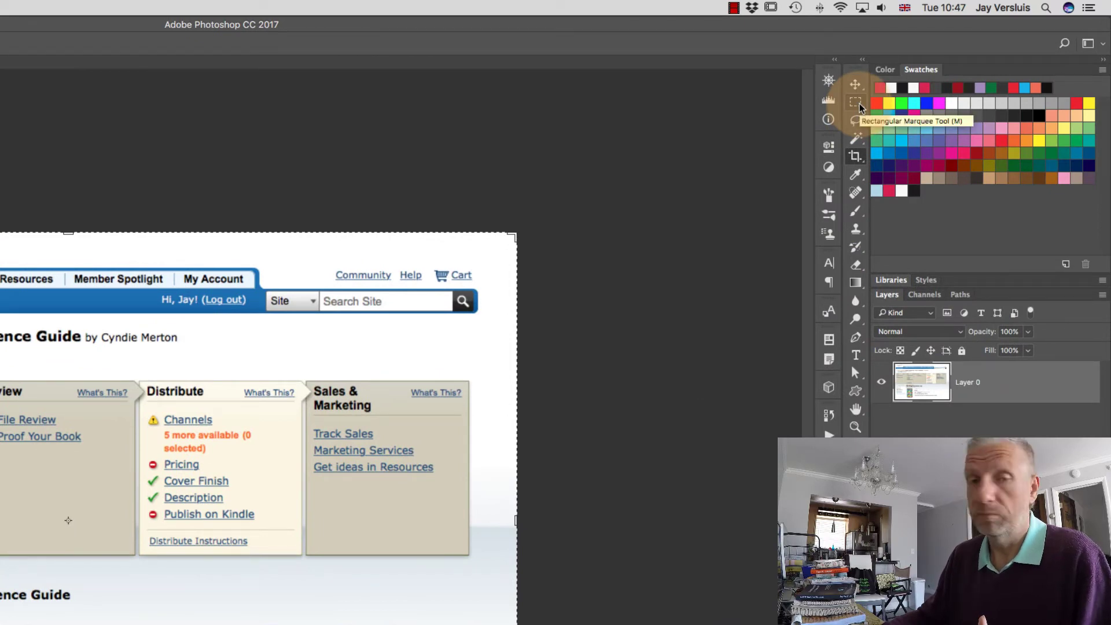
Pick the Rectangular Marquee Tool from the marquee tool flyout
{"action": "left_click", "coordinate": [859, 106]}
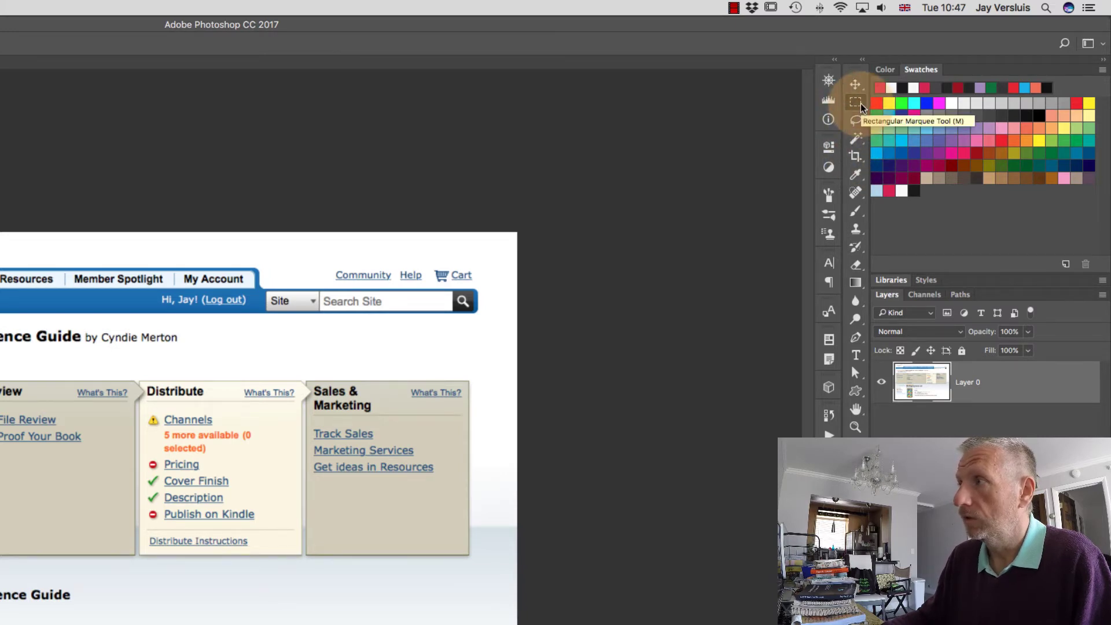
{"action": "left_click", "coordinate": [857, 103]}
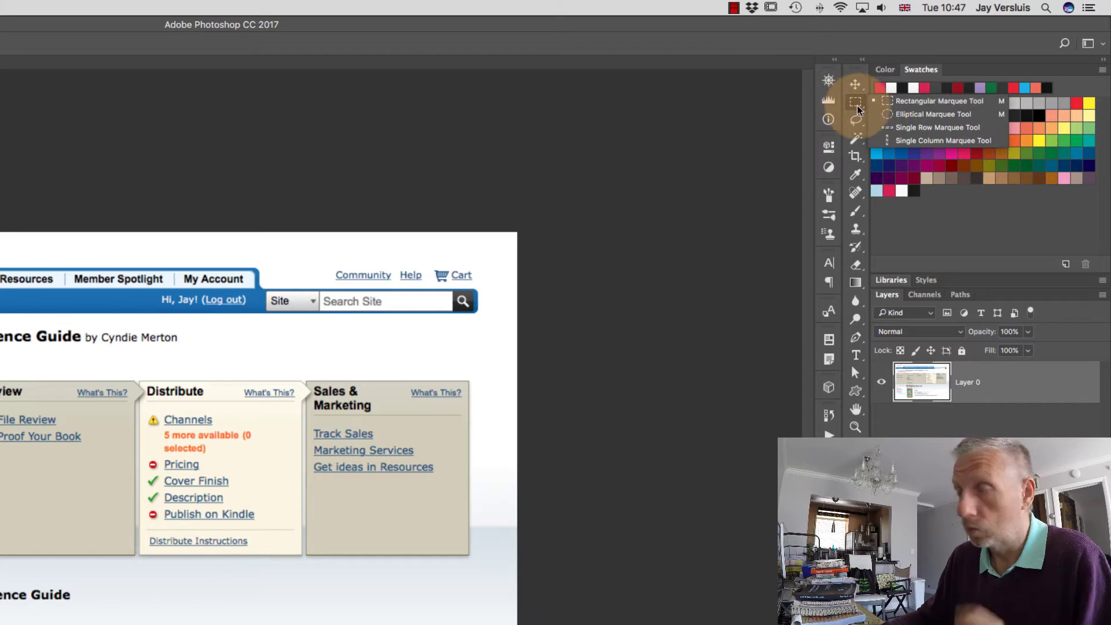
{"action": "left_click", "coordinate": [946, 105]}
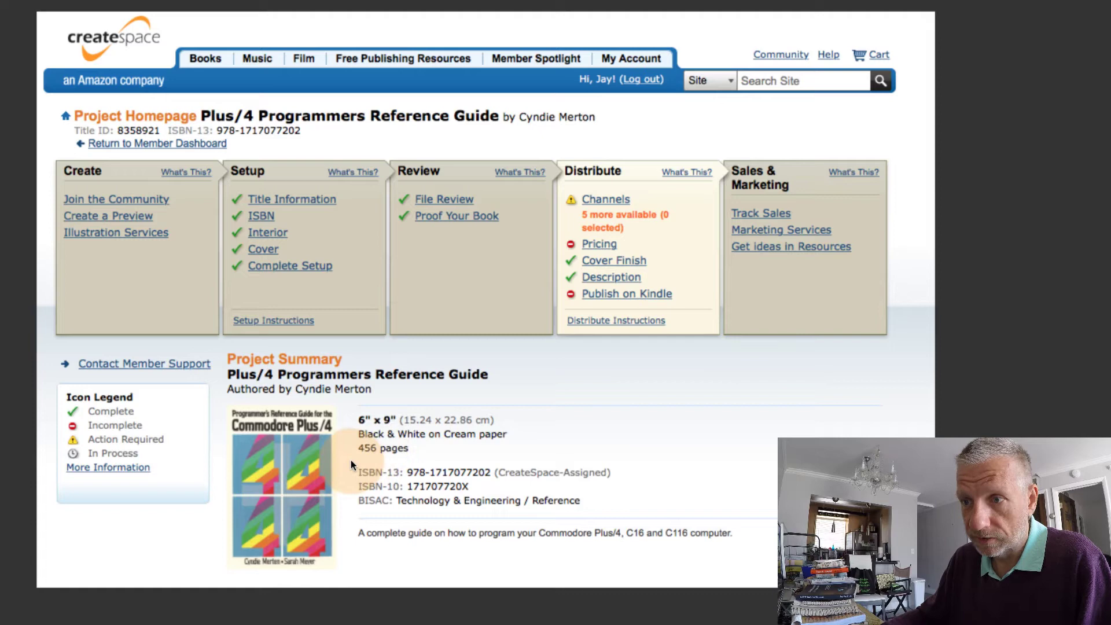
Draw a rectangular selection around the ISBN-13, ISBN-10 and BISAC lines
{"action": "left_click_drag", "start_coordinate": [351, 460], "coordinate": [618, 512]}
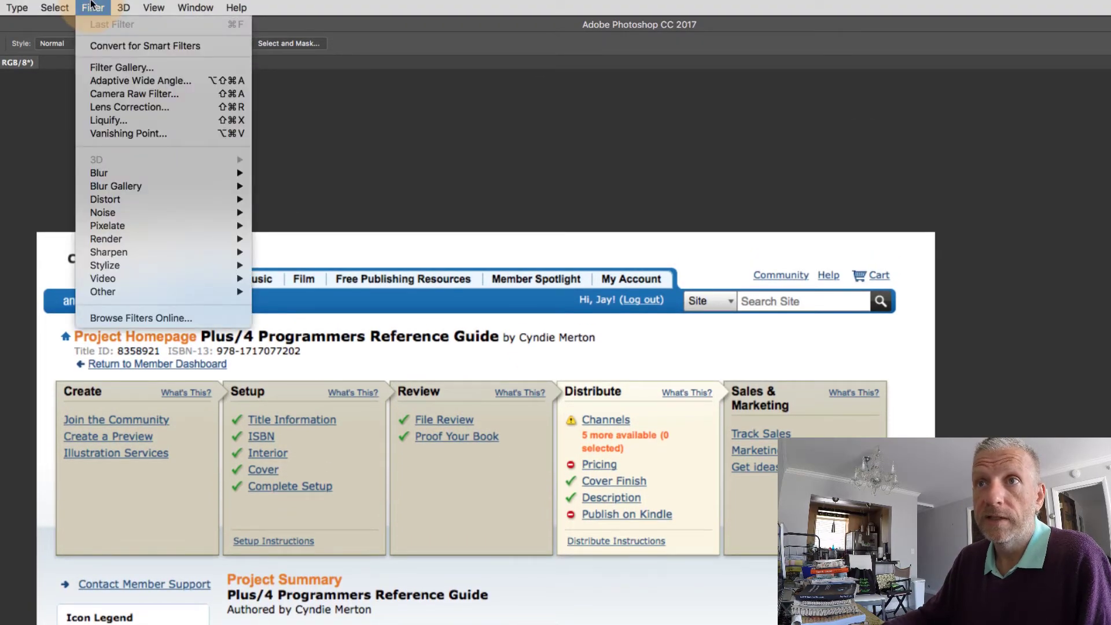
Open Filter > Pixelate > Mosaic, previewing the selected ISBN block at cell size 8
{"action": "left_click", "coordinate": [174, 226]}
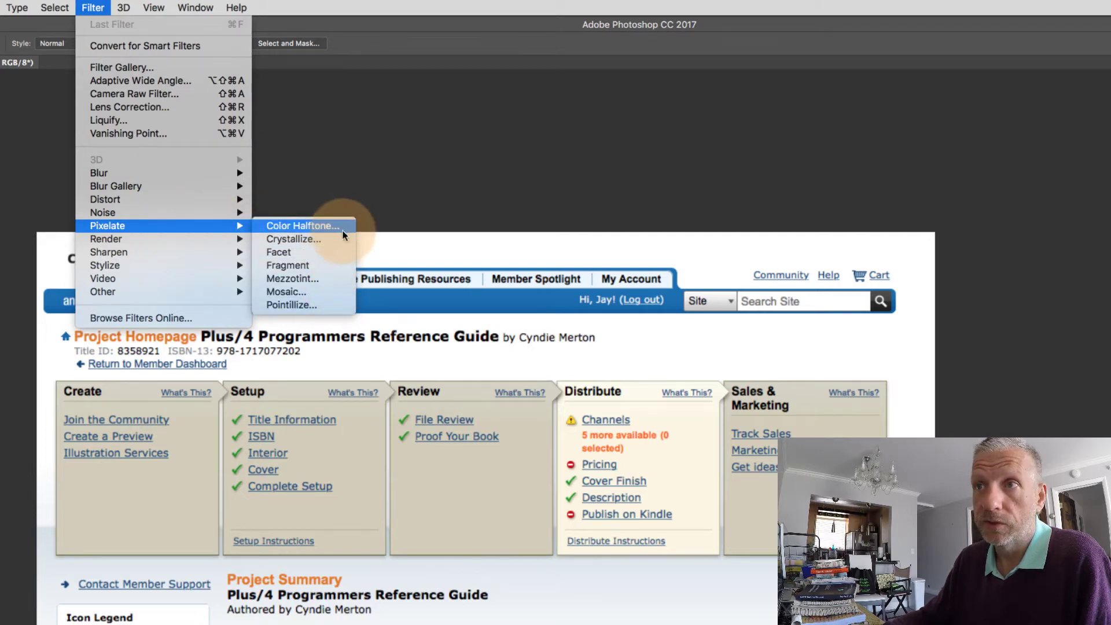
{"action": "left_click", "coordinate": [340, 291]}
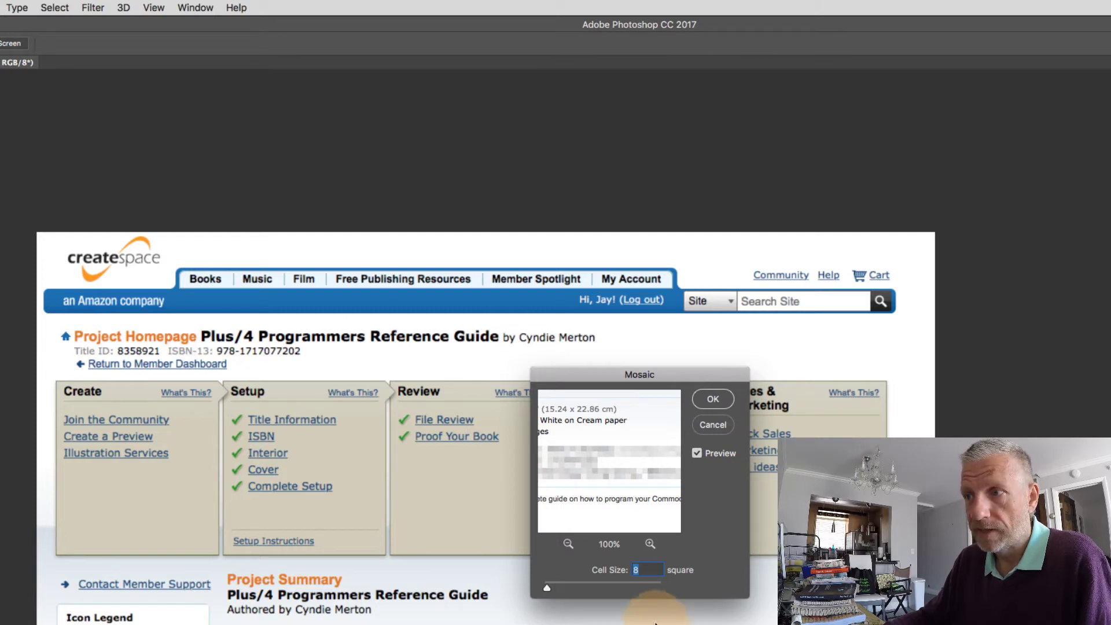
Centre the preview on the ISBN block and try Mosaic cell sizes 4 and 2, ending at 3
{"action": "left_click", "coordinate": [605, 578]}
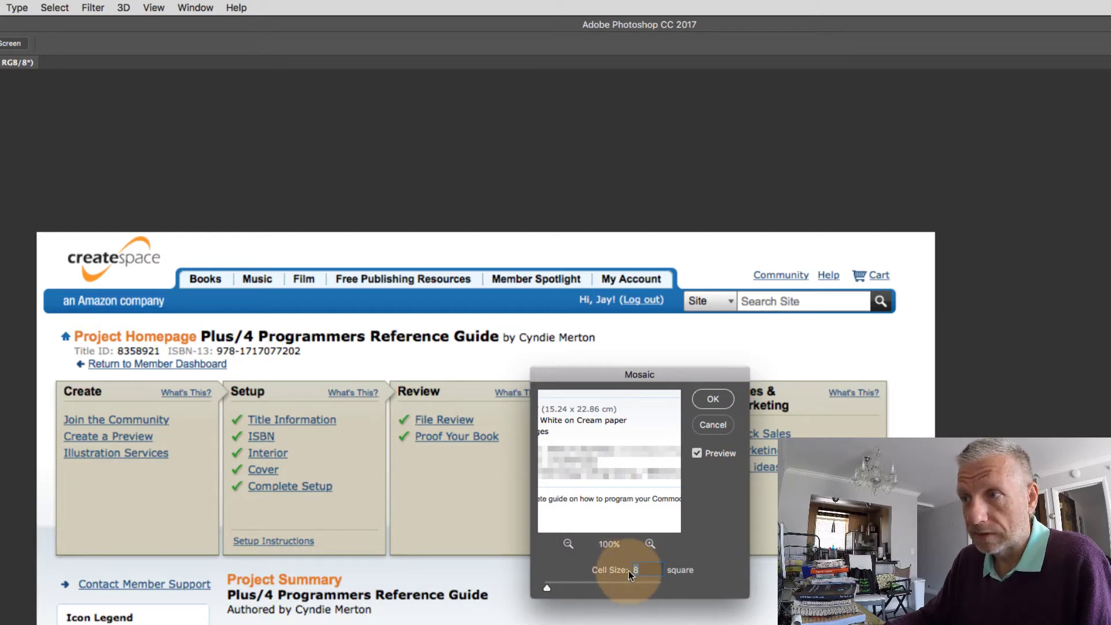
{"action": "left_click_drag", "start_coordinate": [584, 496], "coordinate": [666, 497]}
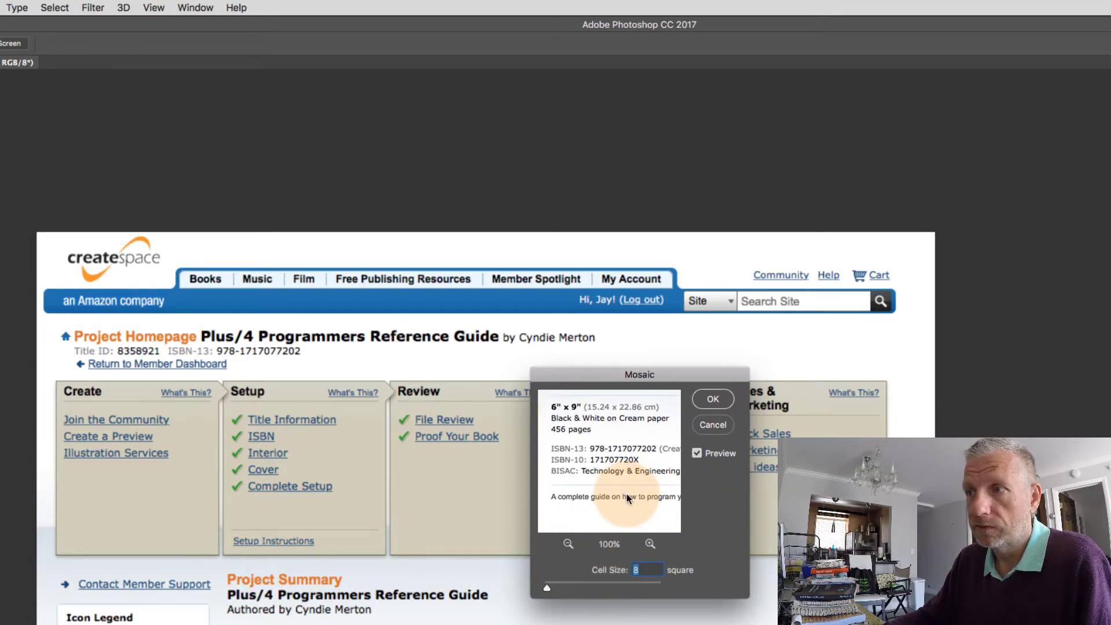
{"action": "double_click", "coordinate": [662, 576]}
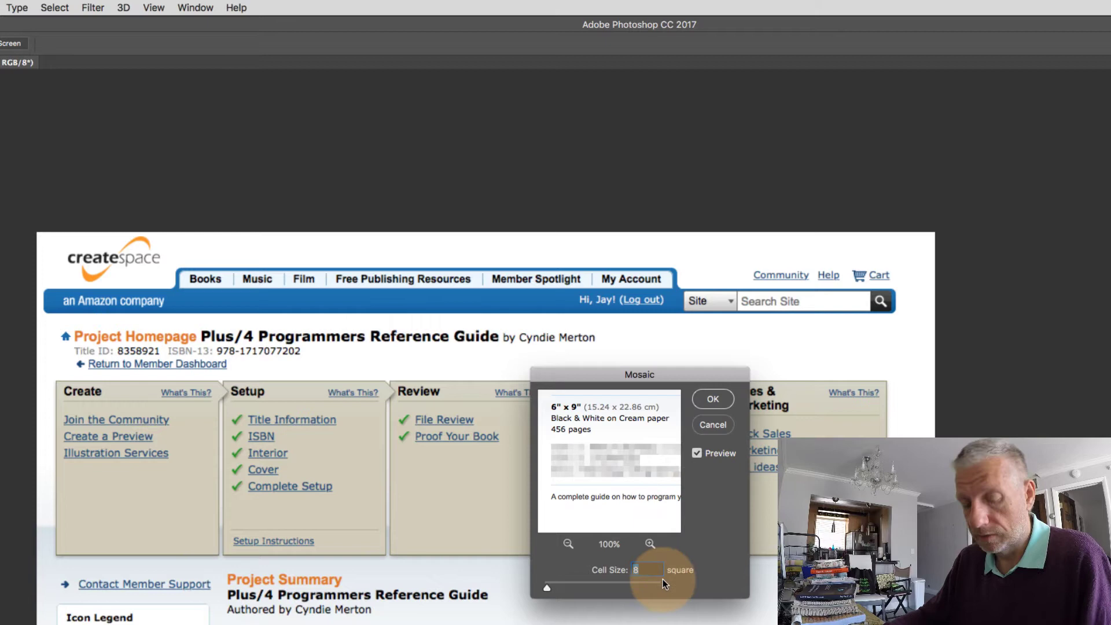
{"action": "type", "text": "4"}
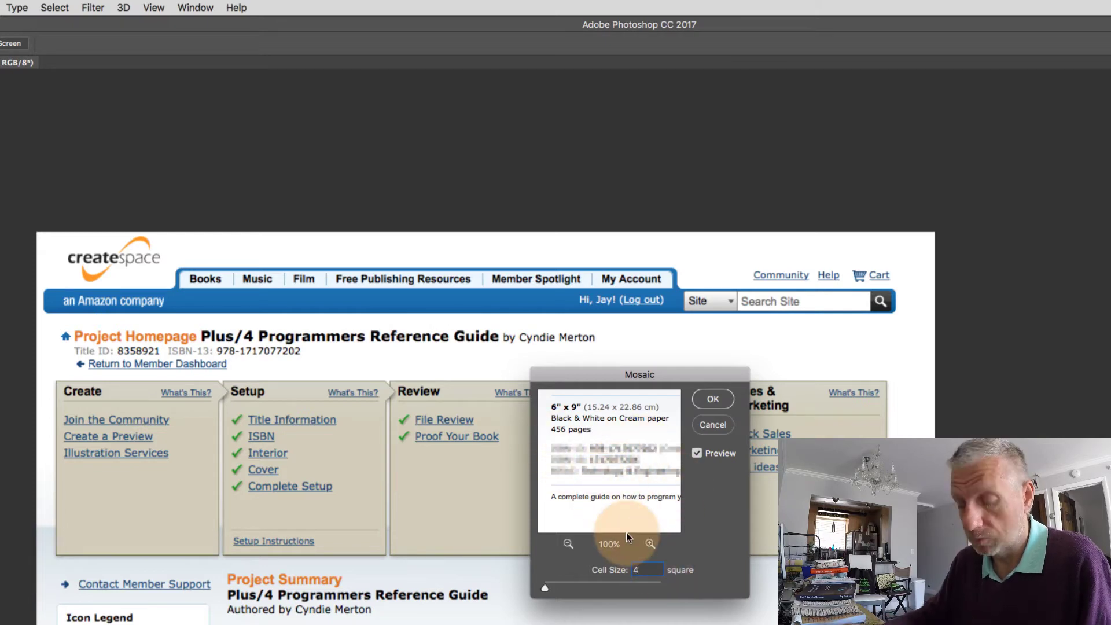
{"action": "key", "text": "BackSpace"}
{"action": "type", "text": "2"}
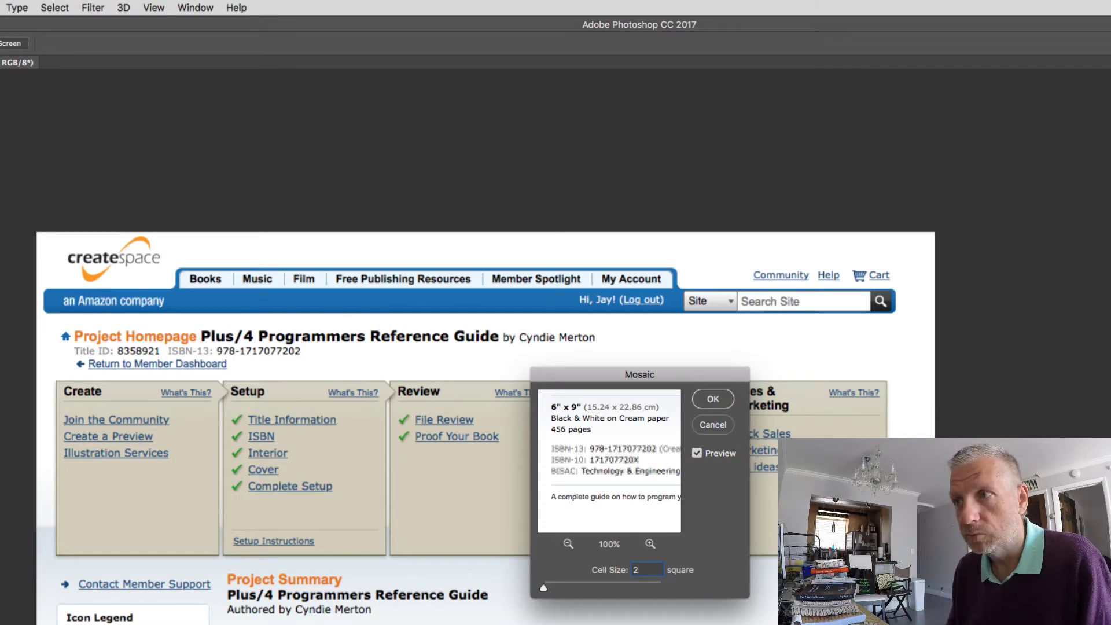
{"action": "key", "text": "BackSpace"}
{"action": "type", "text": "3"}
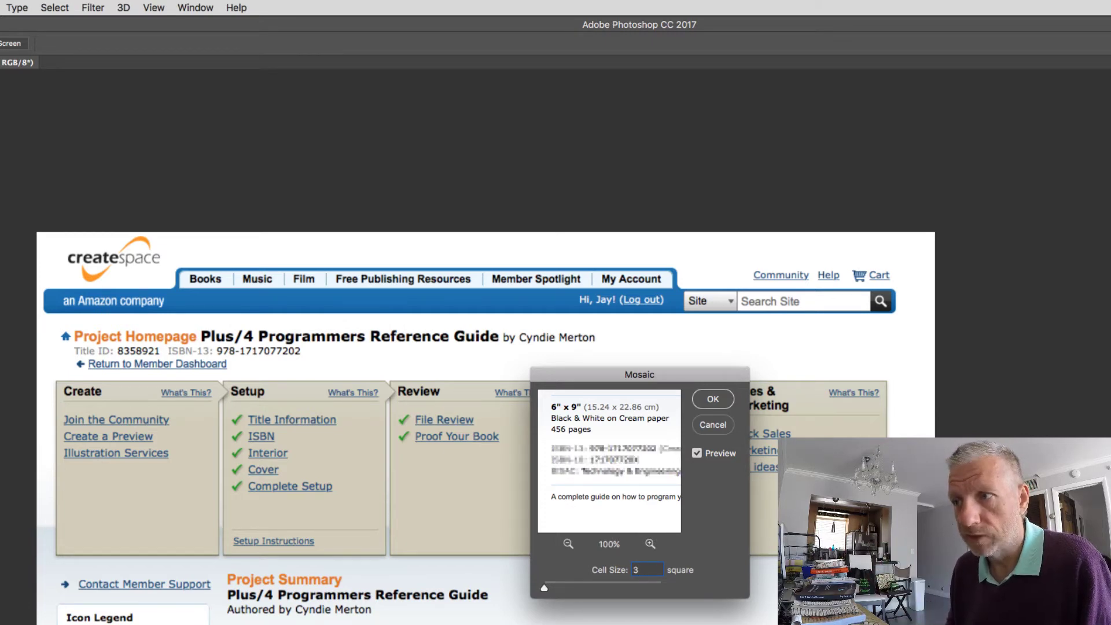
{"action": "type", "text": "8"}
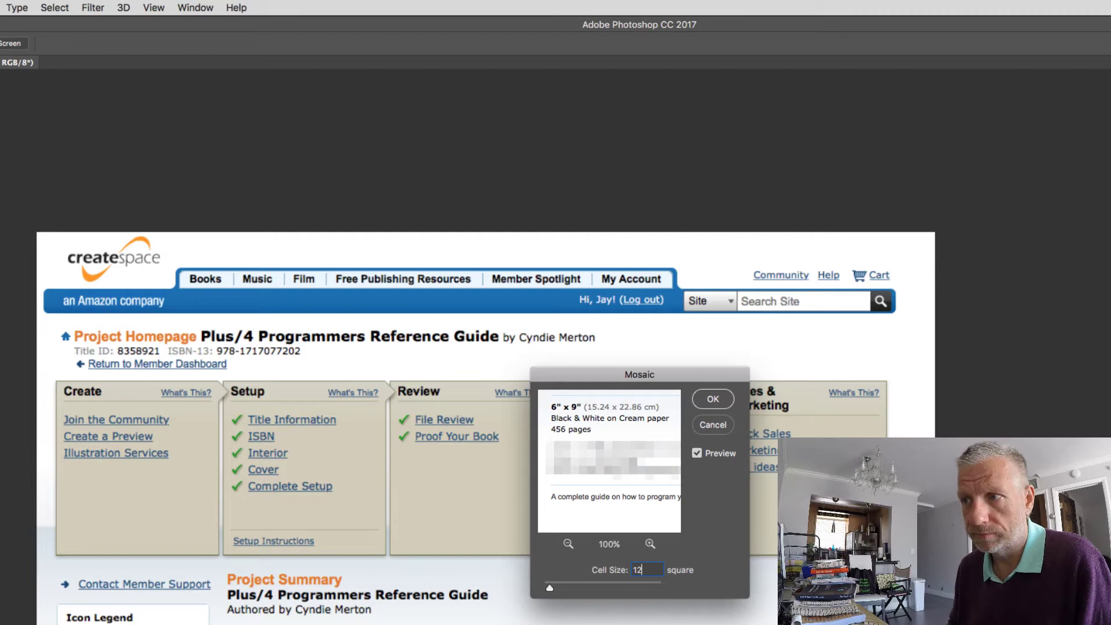
{"action": "type", "text": "10"}
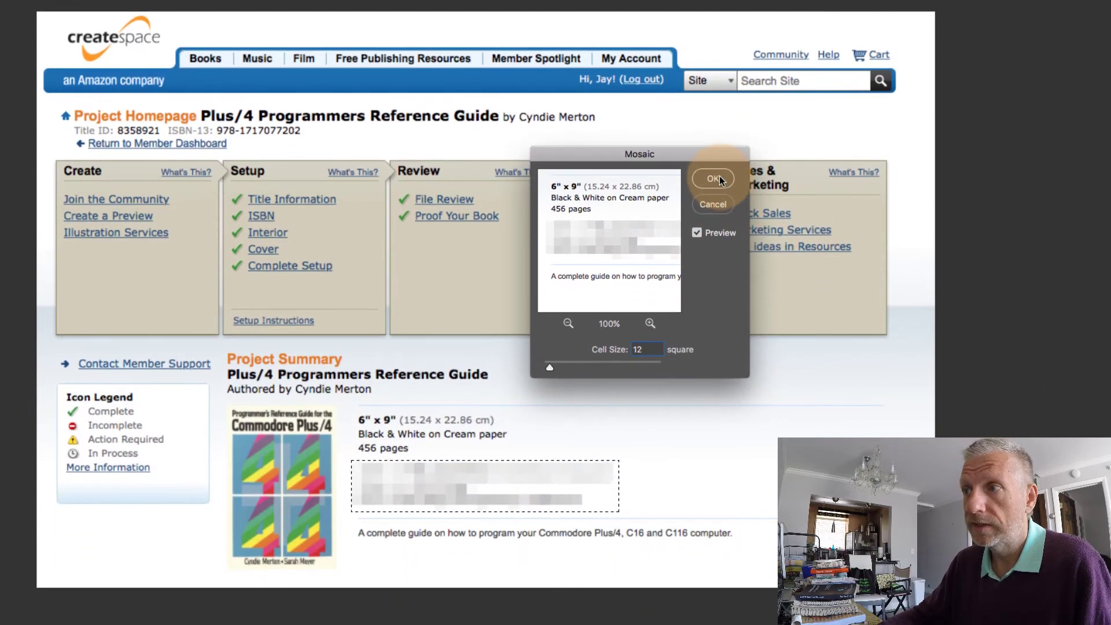
Confirm the Mosaic dialog with OK to apply it to the ISBN block
{"action": "left_click", "coordinate": [717, 398]}
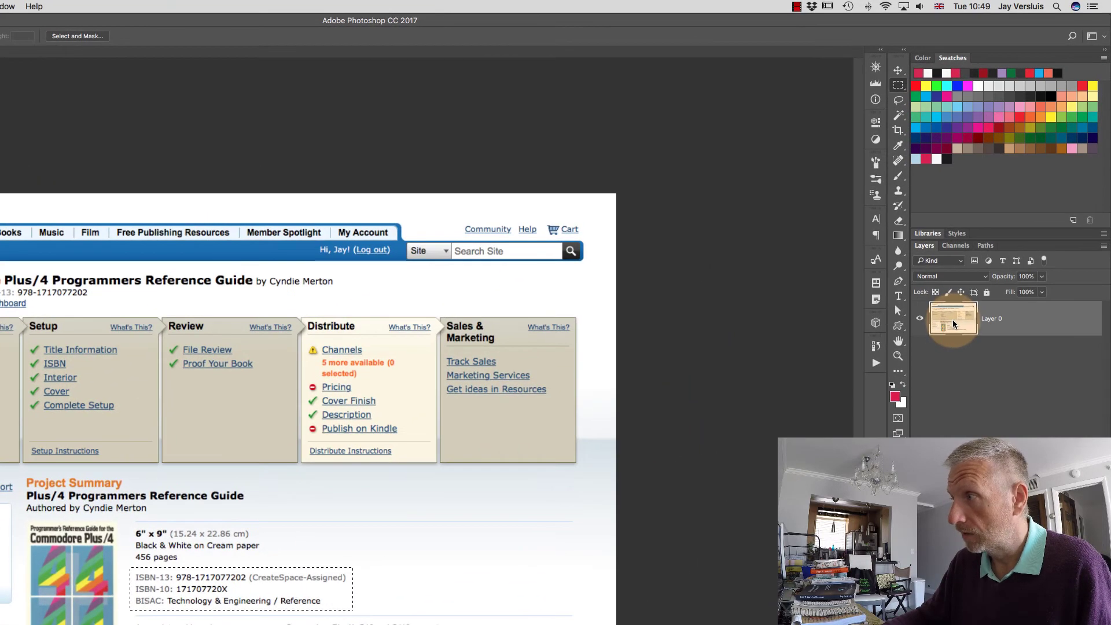
Duplicate Layer 0, then turn the bottom copy's visibility off and back on
{"action": "left_click_drag", "start_coordinate": [987, 240], "coordinate": [989, 266]}
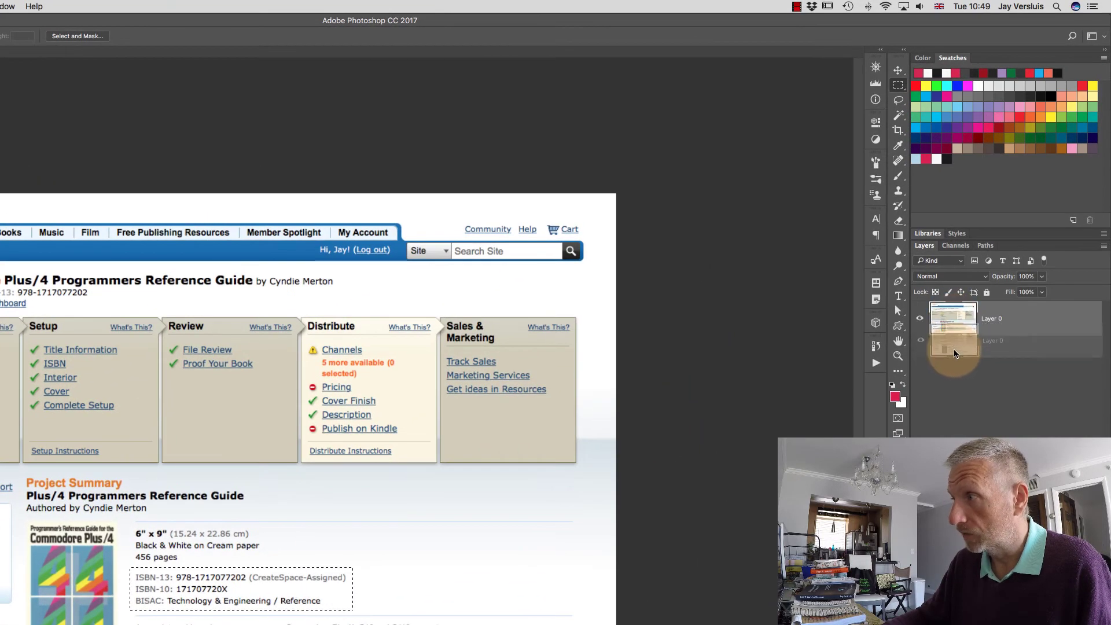
{"action": "left_click_drag", "start_coordinate": [955, 353], "coordinate": [952, 332]}
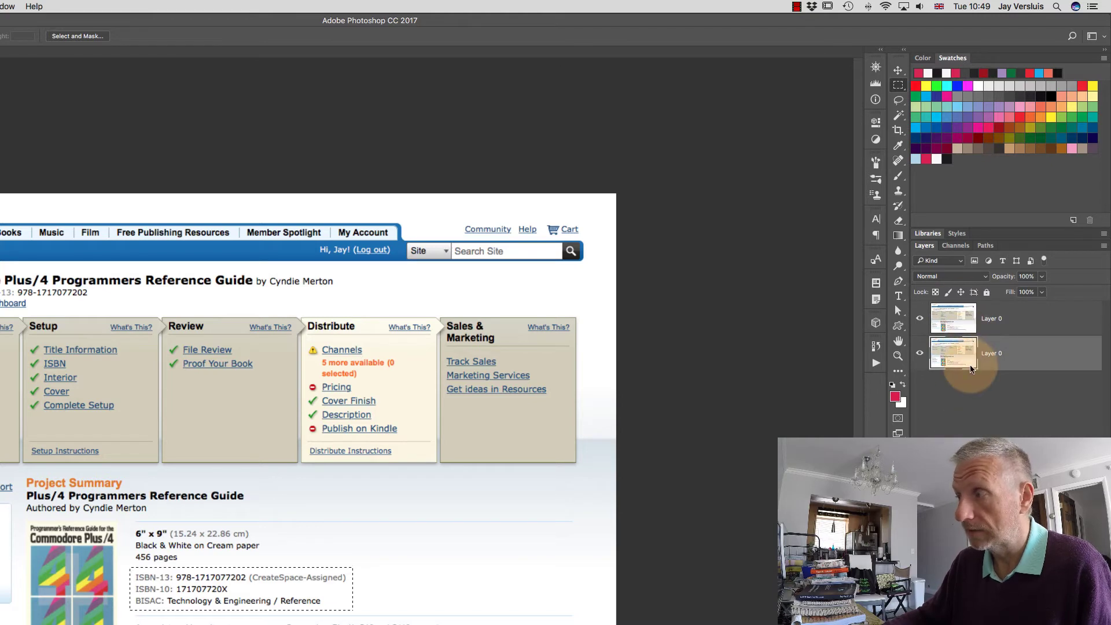
{"action": "left_click", "coordinate": [921, 353]}
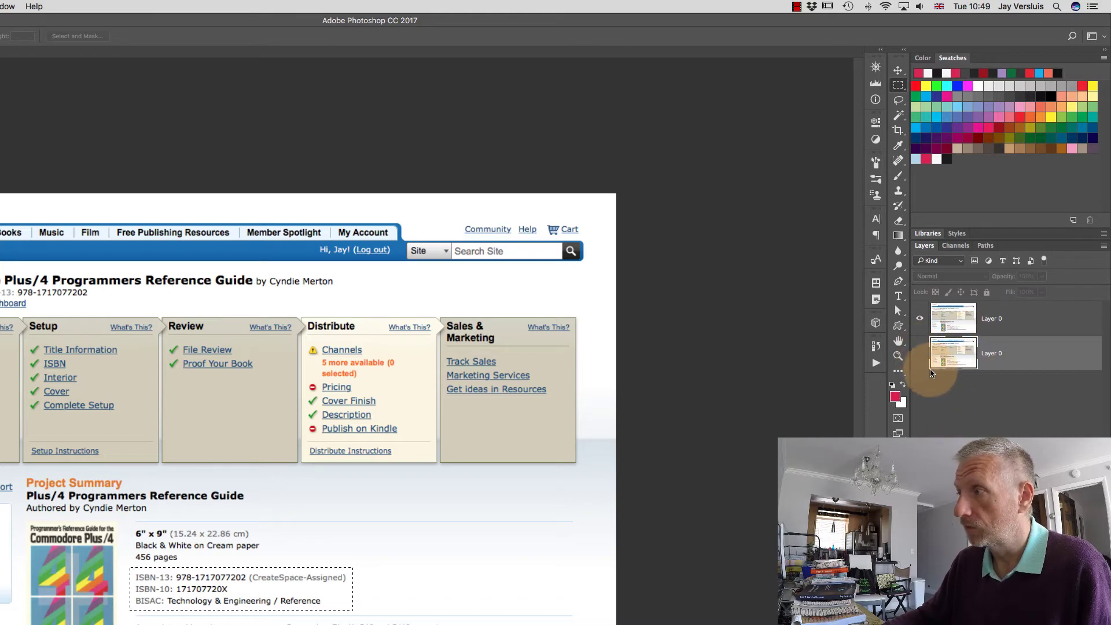
{"action": "left_click", "coordinate": [959, 311]}
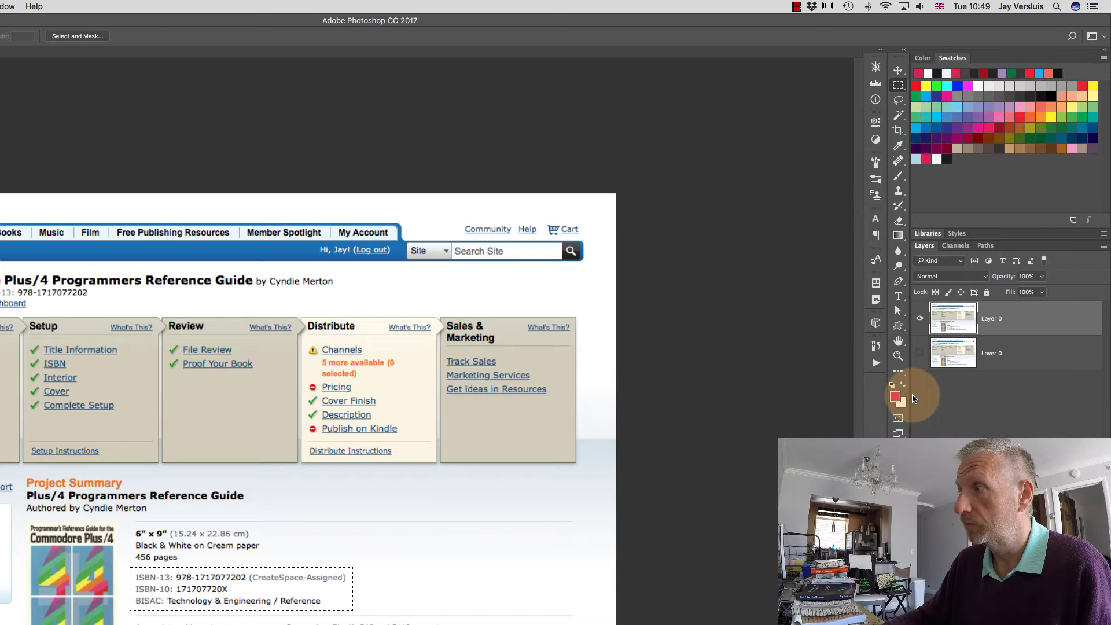
{"action": "left_click", "coordinate": [920, 353]}
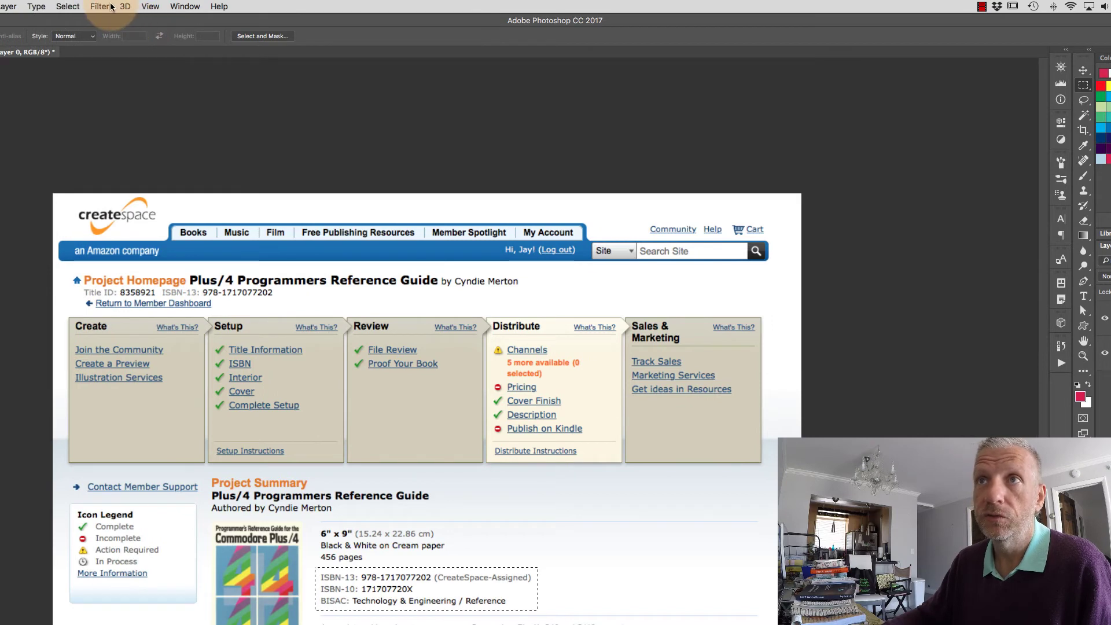
Apply Mosaic to the ISBN block on the top Layer 0 copy, then hide it to compare
{"action": "left_click", "coordinate": [100, 7]}
{"action": "mouse_move", "coordinate": [162, 206]}
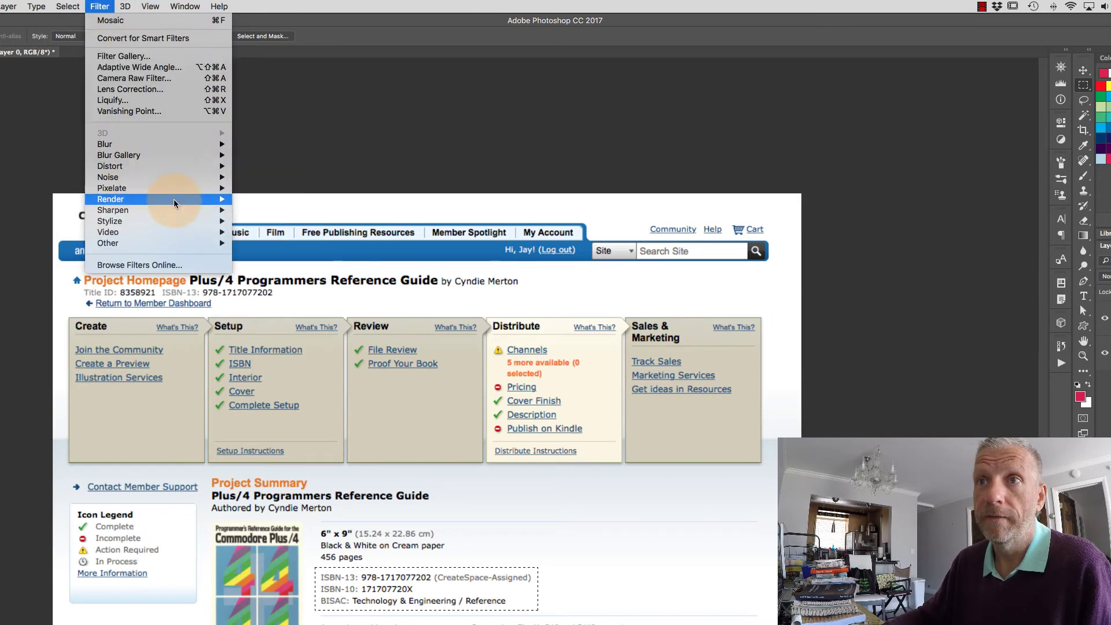
{"action": "mouse_move", "coordinate": [182, 190]}
{"action": "left_click", "coordinate": [287, 246]}
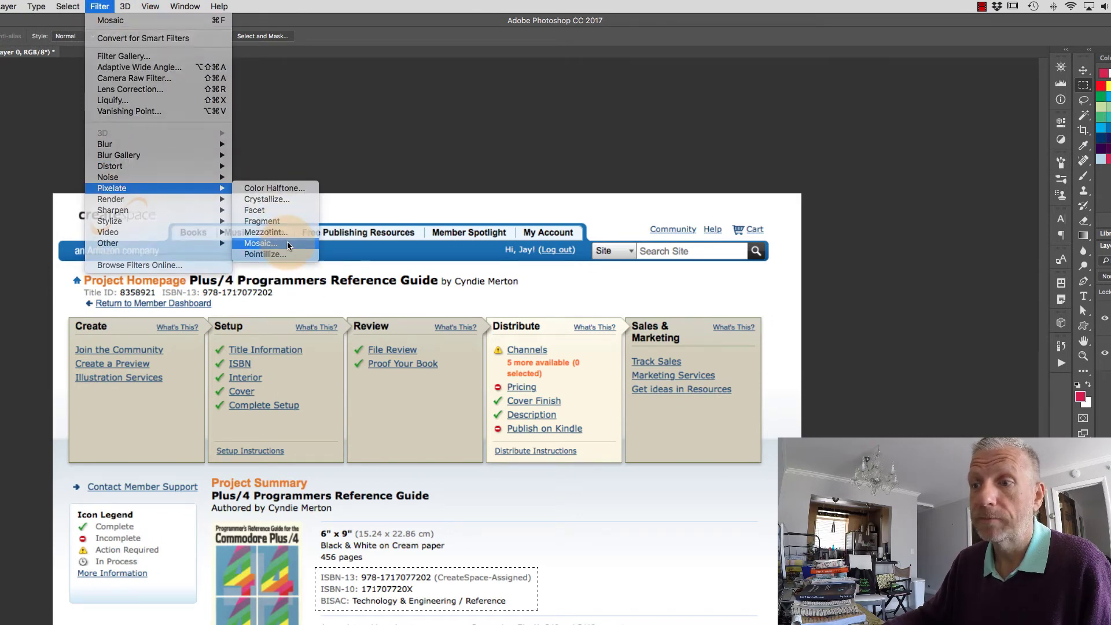
{"action": "left_click", "coordinate": [615, 334]}
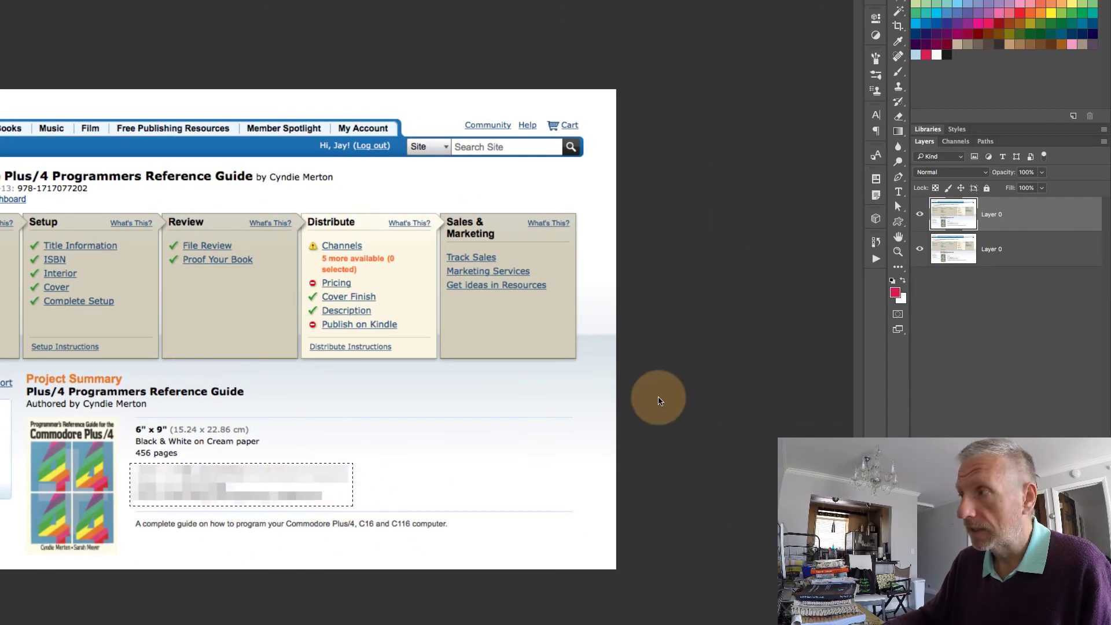
{"action": "left_click", "coordinate": [920, 218]}
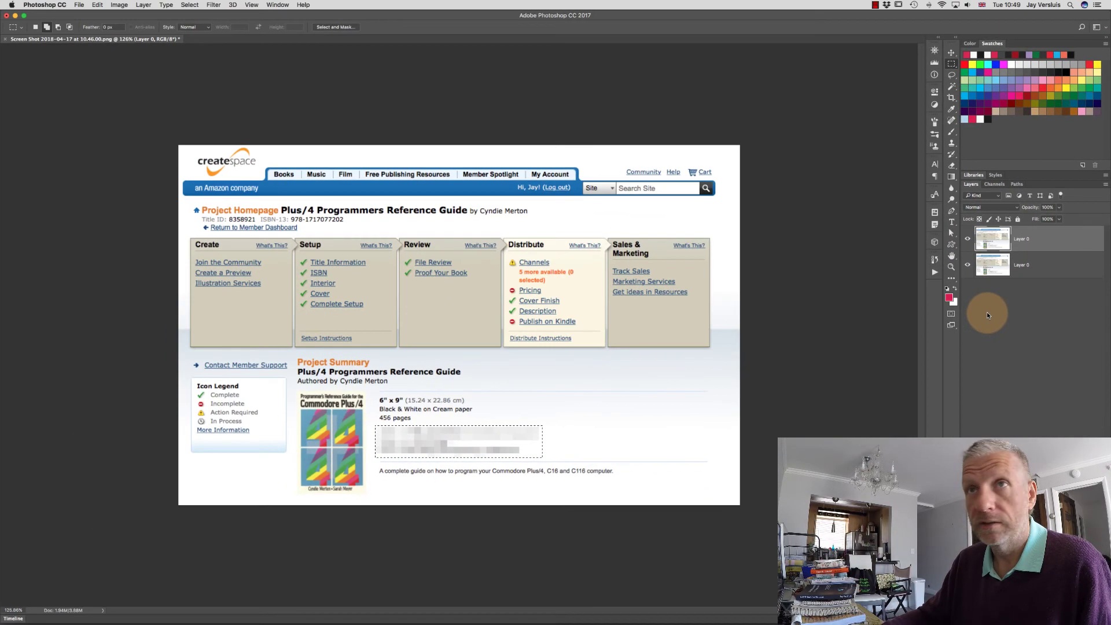
Browse the File > Export options, then head toward the Layer menu
{"action": "left_click", "coordinate": [45, 4]}
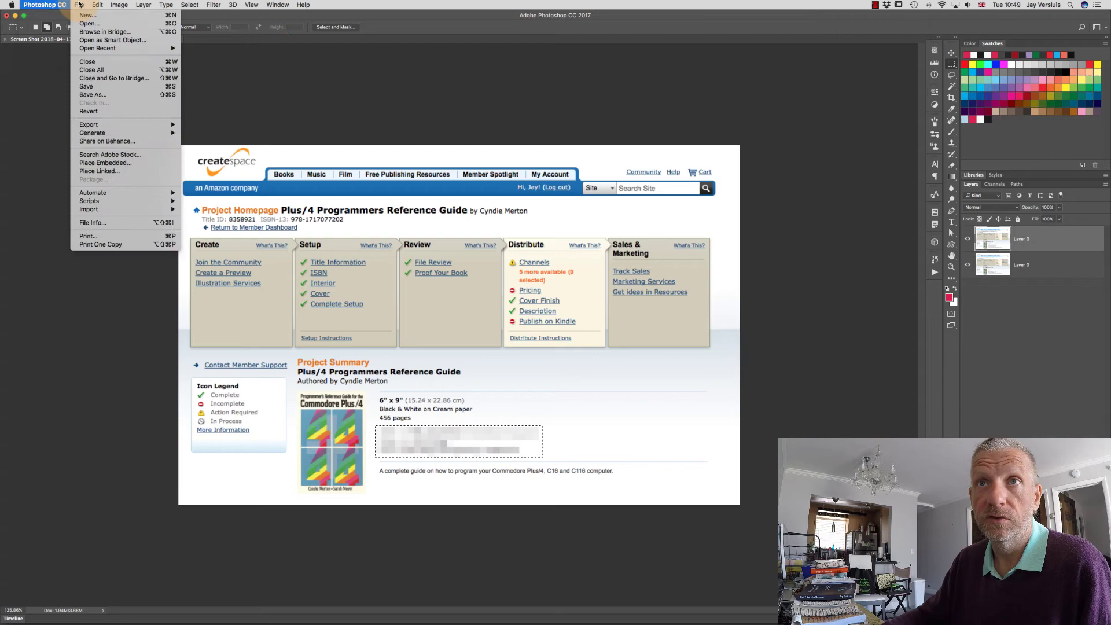
{"action": "mouse_move", "coordinate": [145, 125]}
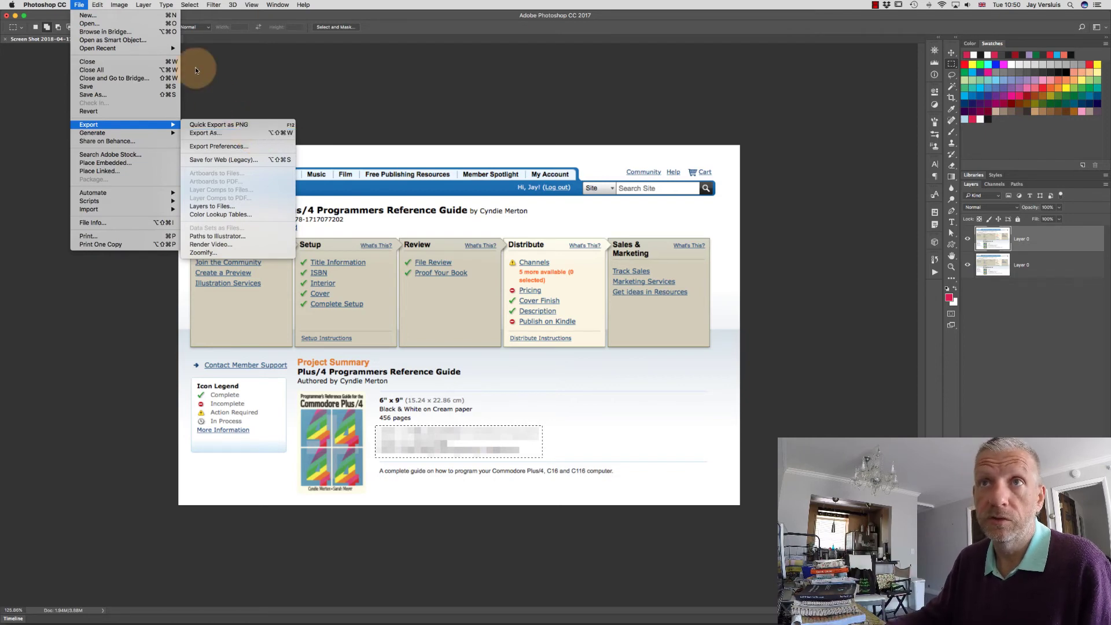
{"action": "mouse_move", "coordinate": [143, 5]}
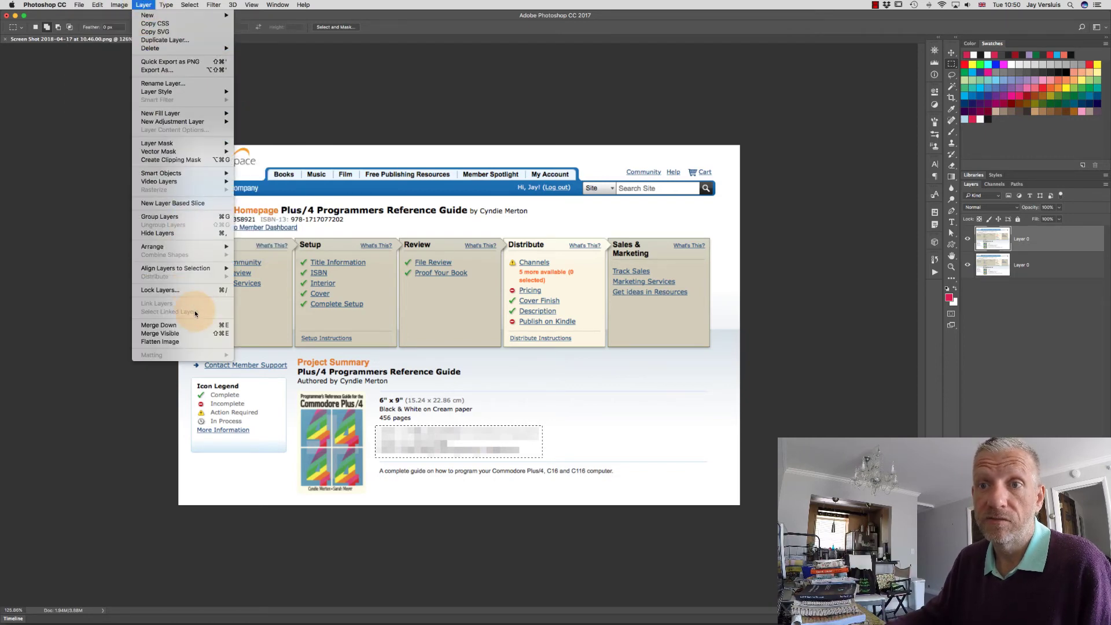
{"action": "left_click", "coordinate": [196, 341]}
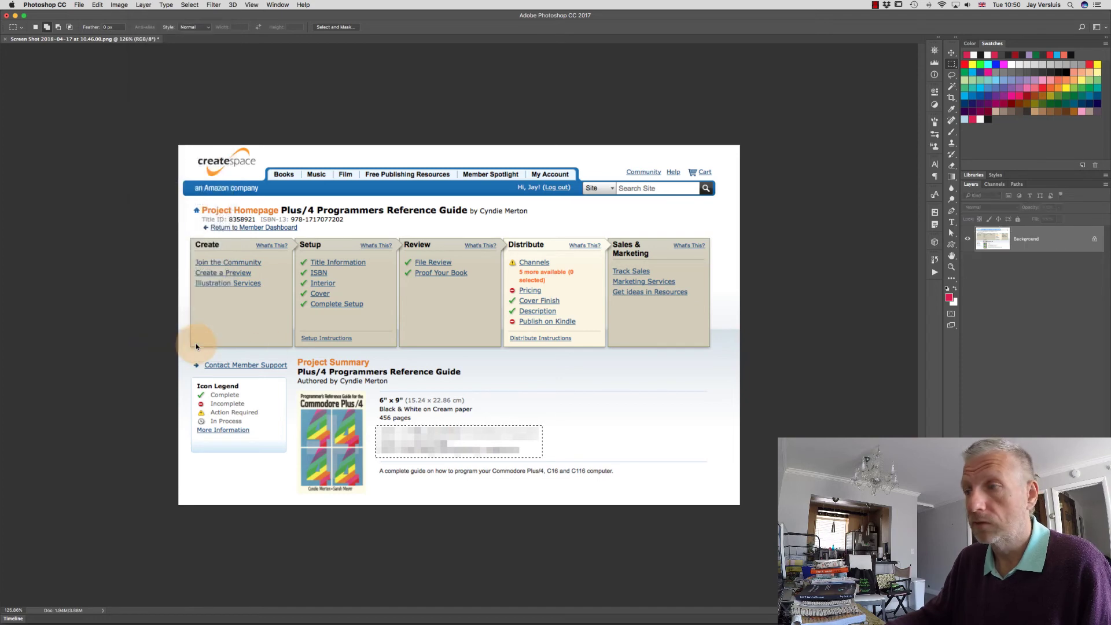